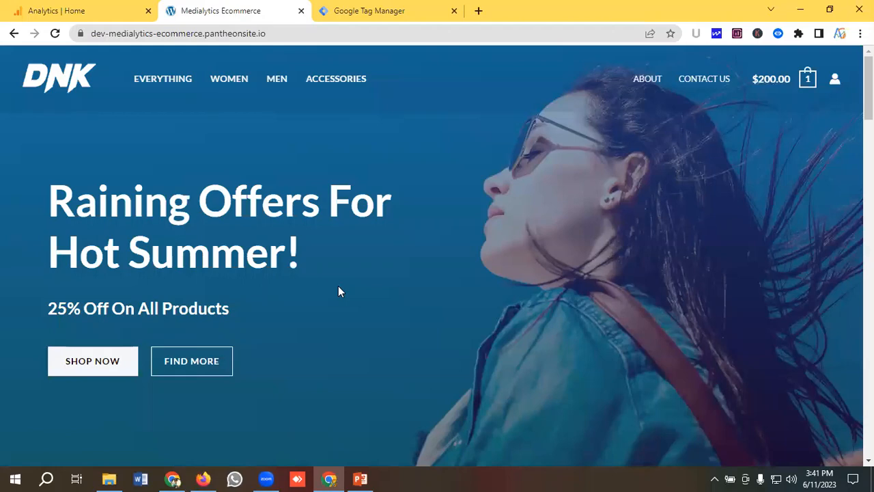
Step: Switch to Google Tag Manager and create a new trigger named "10 Seconds Trigger"
{"action": "left_click", "coordinate": [116, 11]}
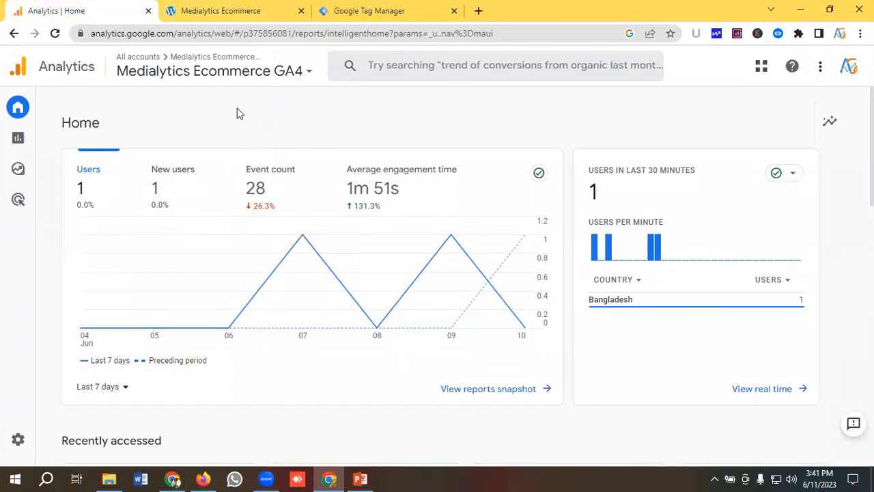
{"action": "left_click", "coordinate": [248, 10]}
{"action": "left_click", "coordinate": [376, 9]}
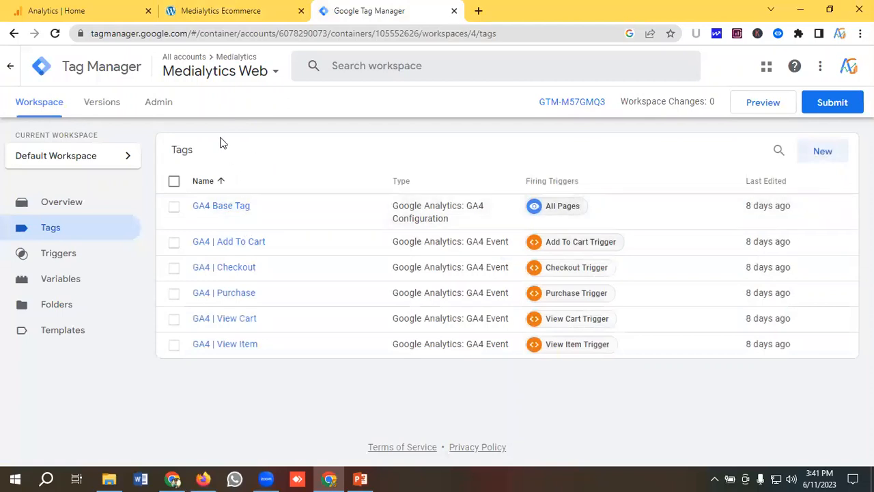
{"action": "left_click", "coordinate": [67, 258]}
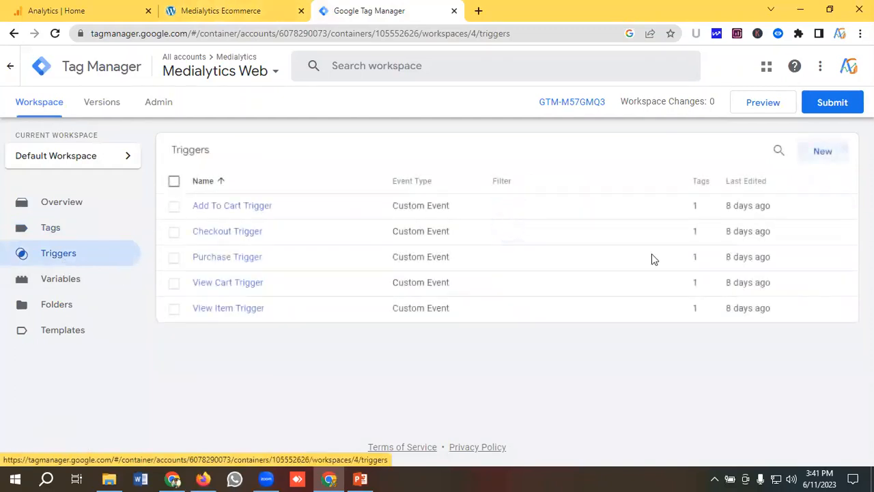
{"action": "left_click", "coordinate": [820, 153]}
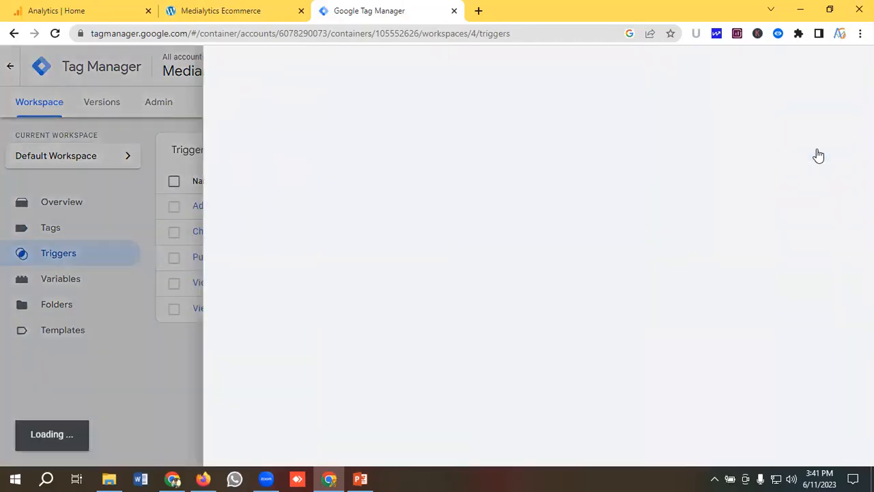
{"action": "left_click", "coordinate": [234, 66]}
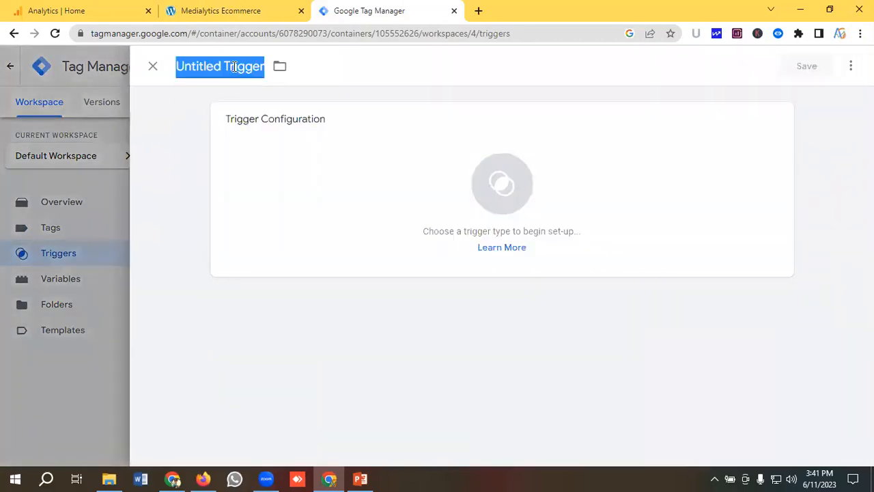
{"action": "key", "text": "BackSpace"}
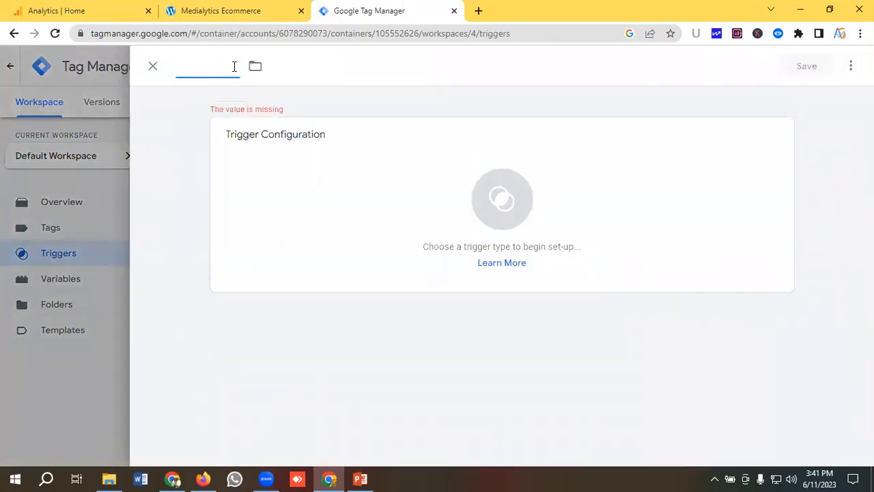
{"action": "type", "text": "10 Se"}
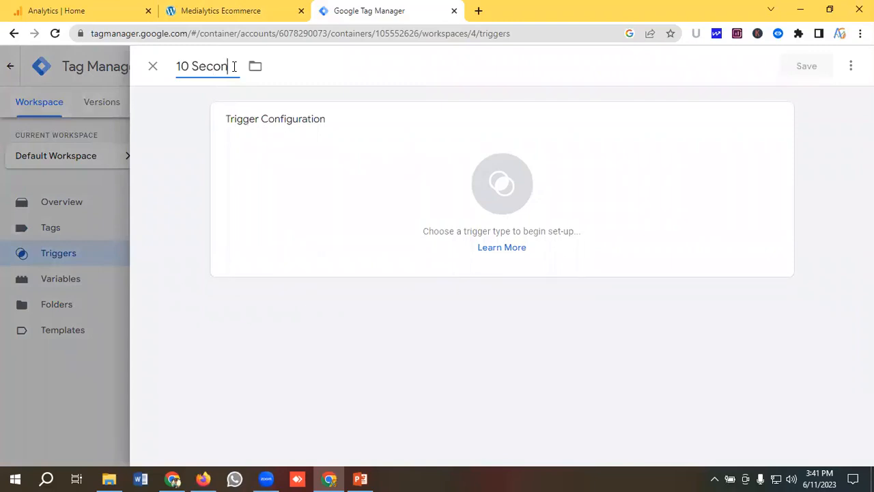
{"action": "type", "text": "conds Trigger"}
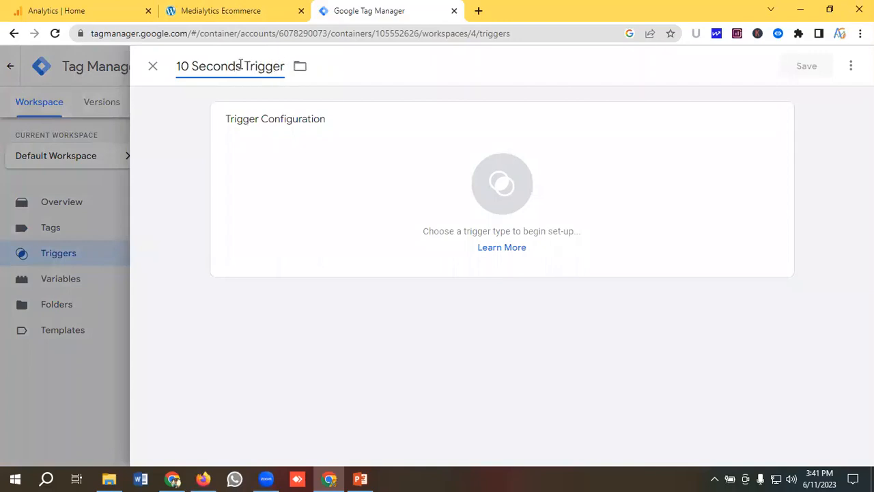
Step: Make the trigger a Timer type with an interval of 10000 milliseconds and a limit of 1
{"action": "left_click", "coordinate": [503, 161]}
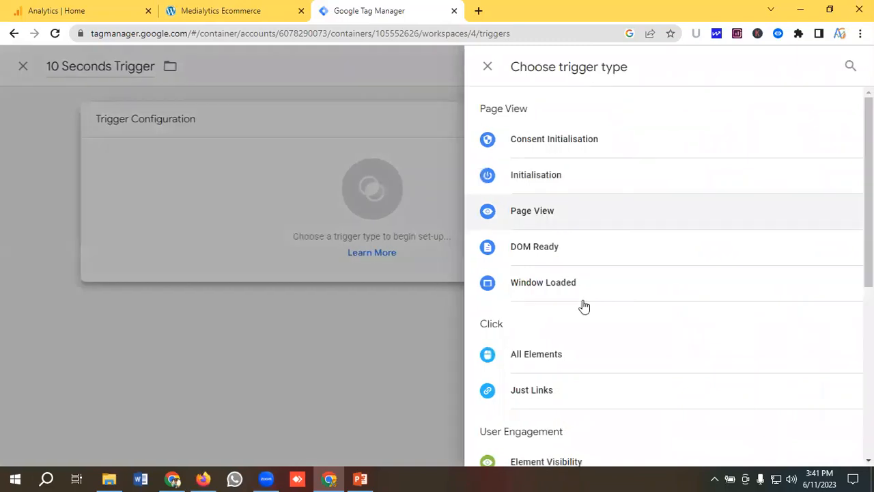
{"action": "scroll", "coordinate": [586, 307], "scroll_direction": "down", "scroll_amount": 5}
{"action": "left_click", "coordinate": [537, 415]}
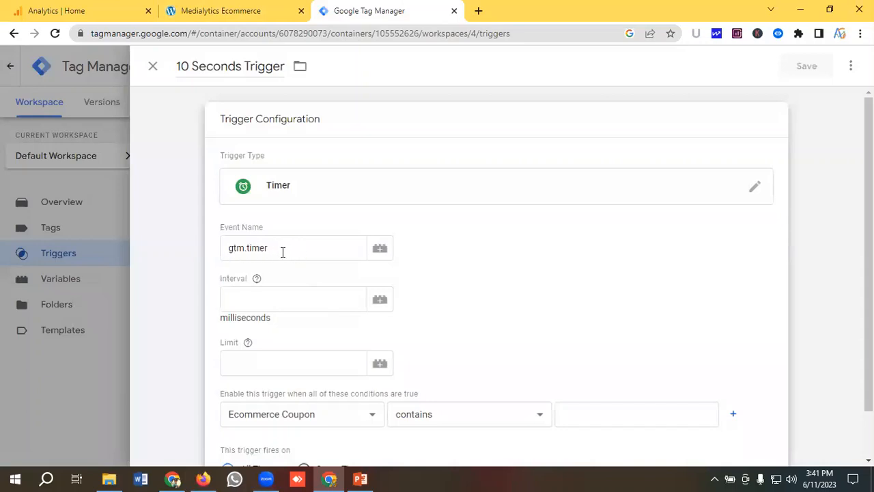
{"action": "left_click", "coordinate": [270, 303]}
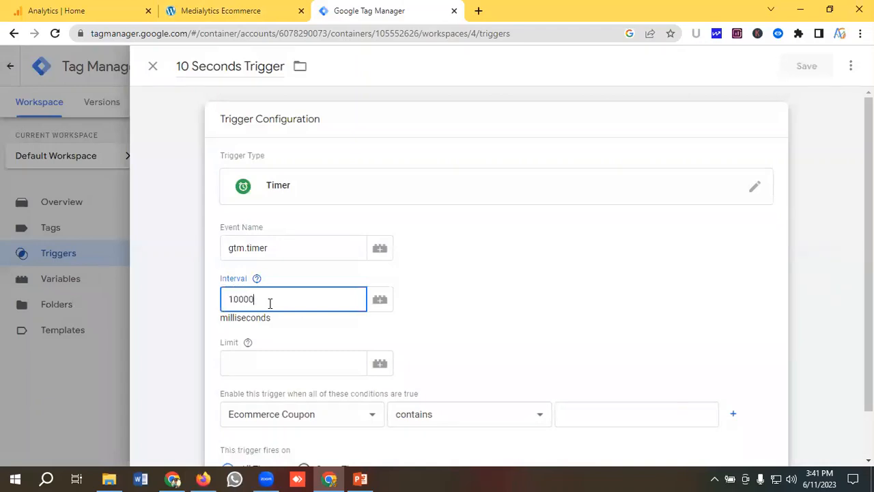
{"action": "left_click", "coordinate": [289, 279]}
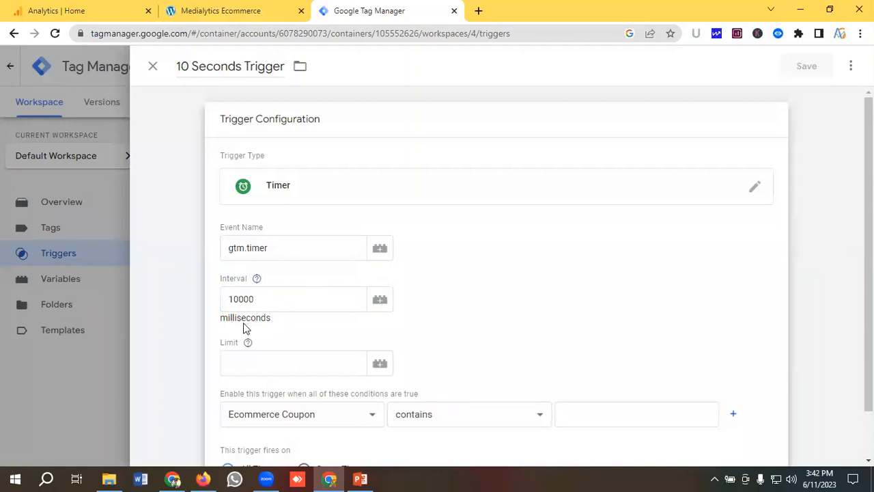
{"action": "scroll", "coordinate": [318, 314], "scroll_direction": "down", "scroll_amount": 2}
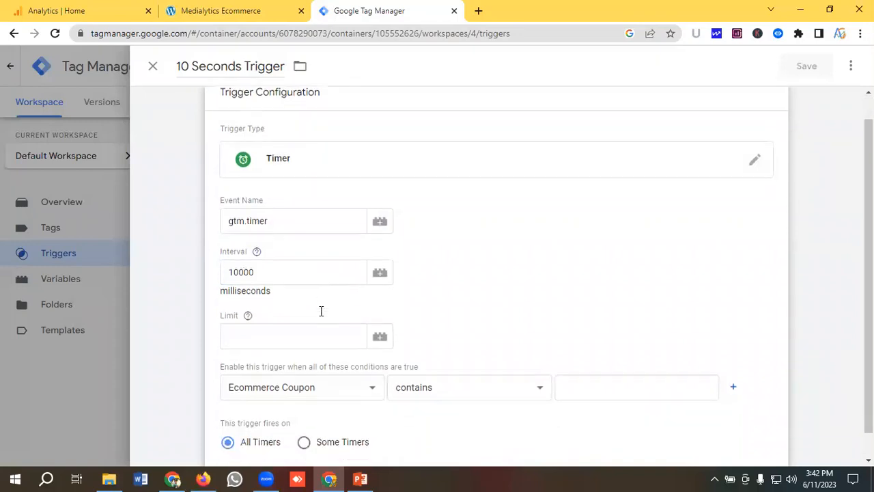
{"action": "left_click", "coordinate": [260, 309]}
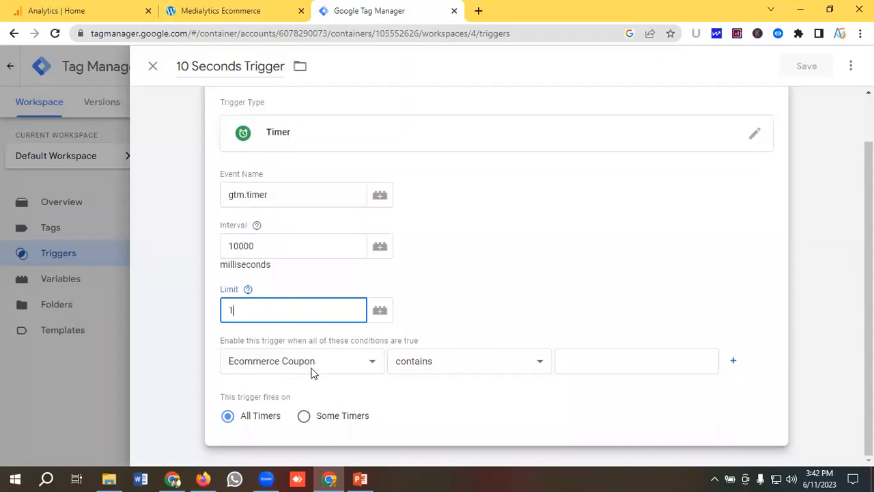
Step: Set the trigger's enabling condition to Event matches RegEx ".*" and save the trigger
{"action": "left_click", "coordinate": [295, 361]}
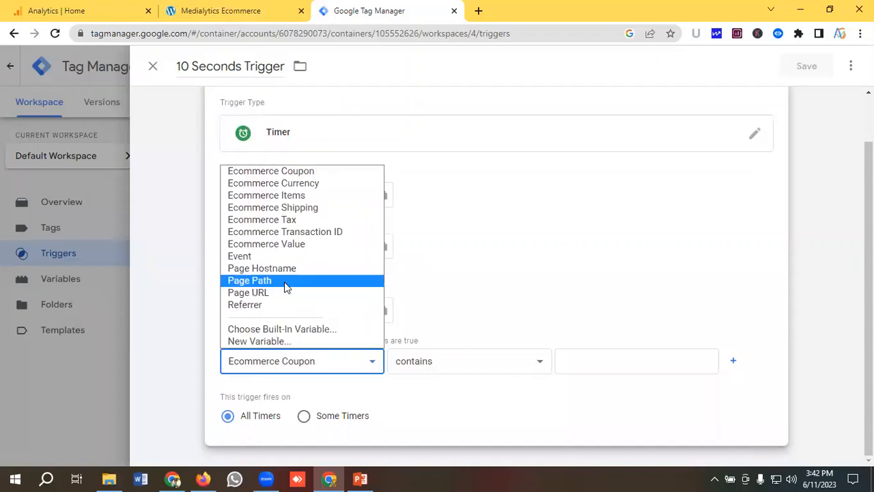
{"action": "left_click", "coordinate": [246, 256]}
{"action": "left_click", "coordinate": [430, 362]}
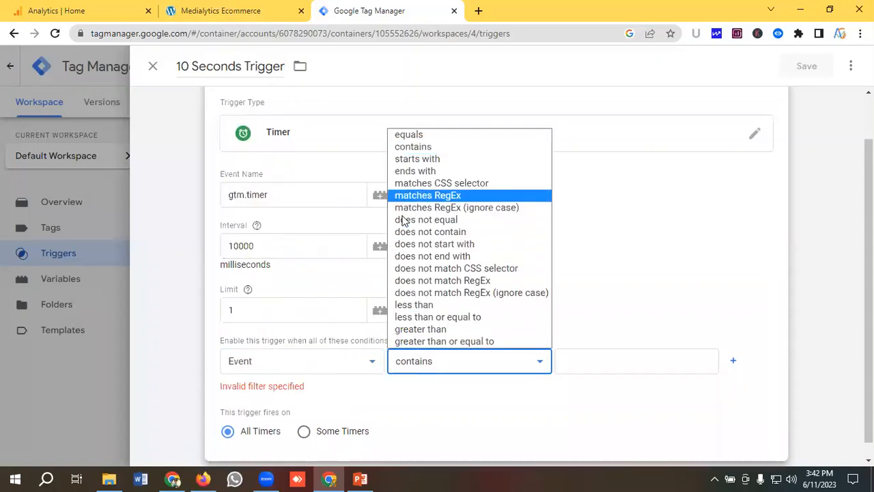
{"action": "left_click", "coordinate": [427, 196]}
{"action": "left_click", "coordinate": [582, 355]}
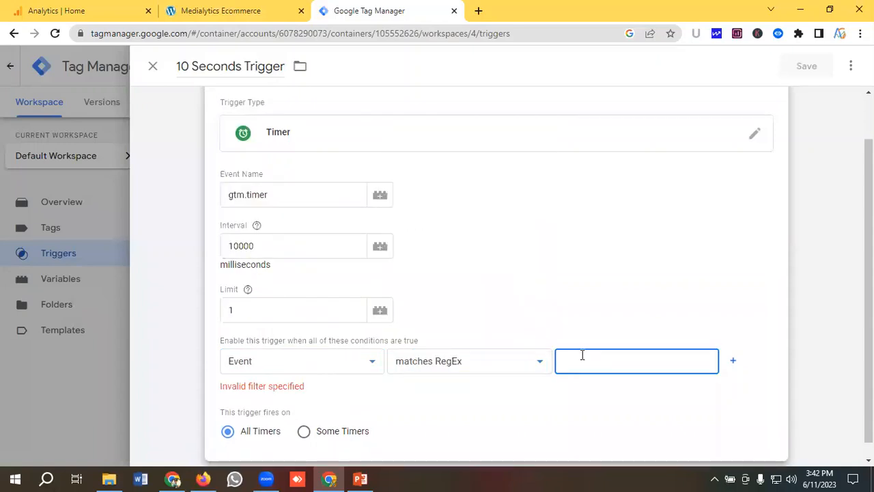
{"action": "type", "text": ".*"}
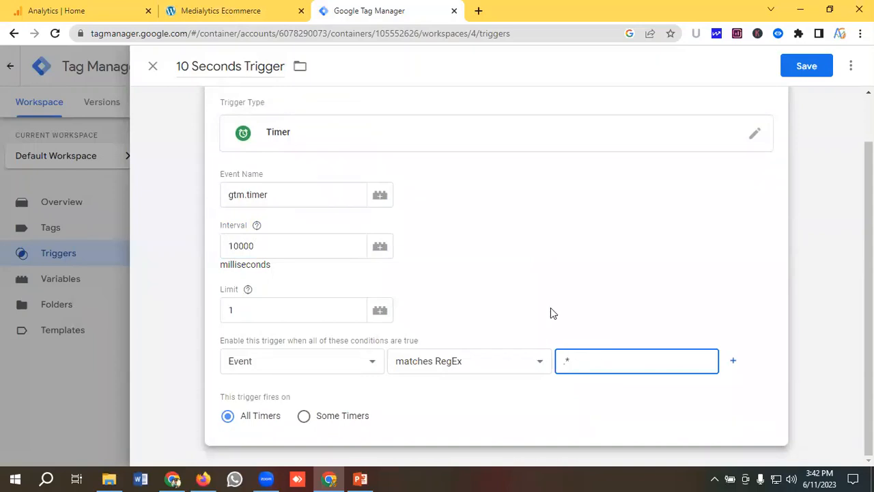
{"action": "left_click", "coordinate": [816, 71]}
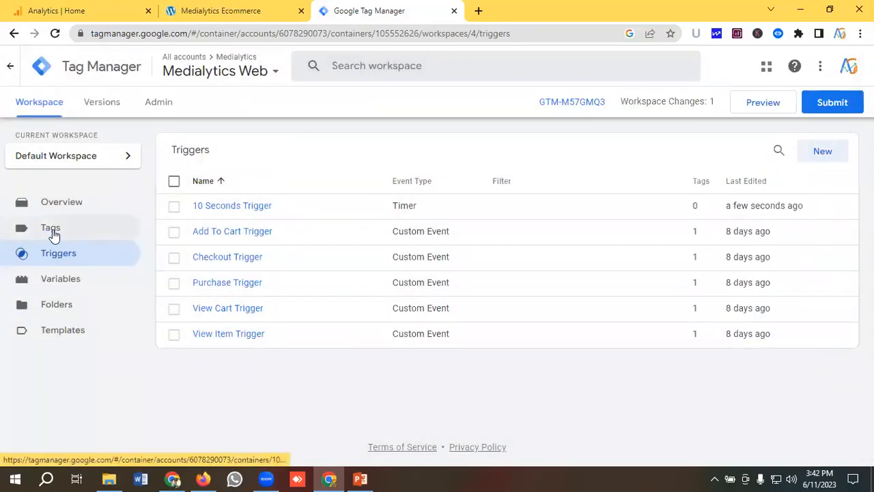
Step: Create a new tag named "GA4 | 10 Seconds User"
{"action": "left_click", "coordinate": [54, 235]}
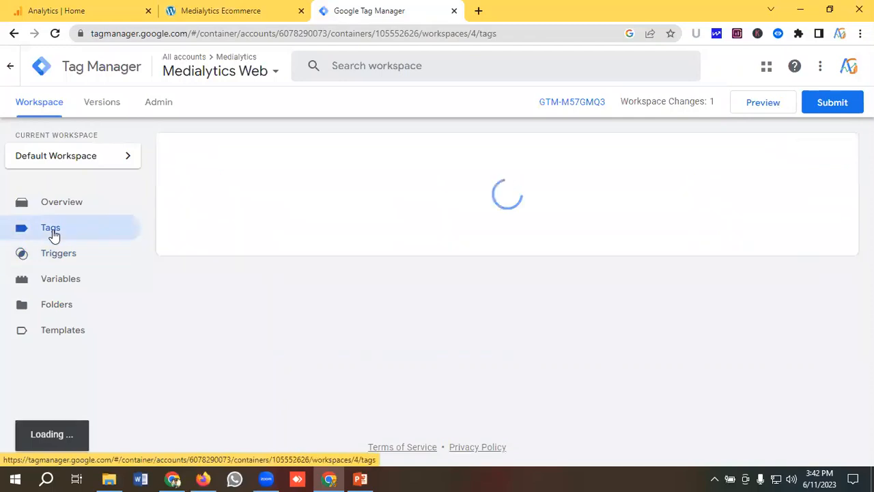
{"action": "left_click", "coordinate": [819, 156]}
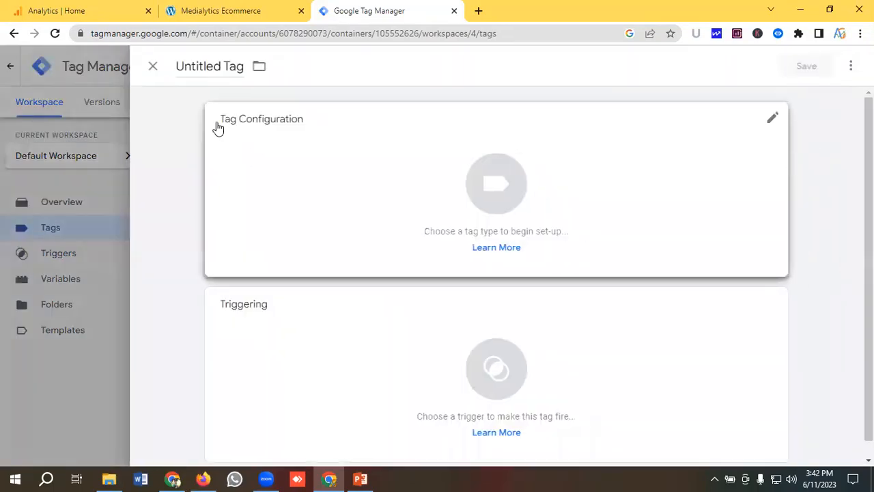
{"action": "left_click", "coordinate": [210, 71]}
{"action": "key", "text": "BackSpace"}
{"action": "type", "text": "GA"}
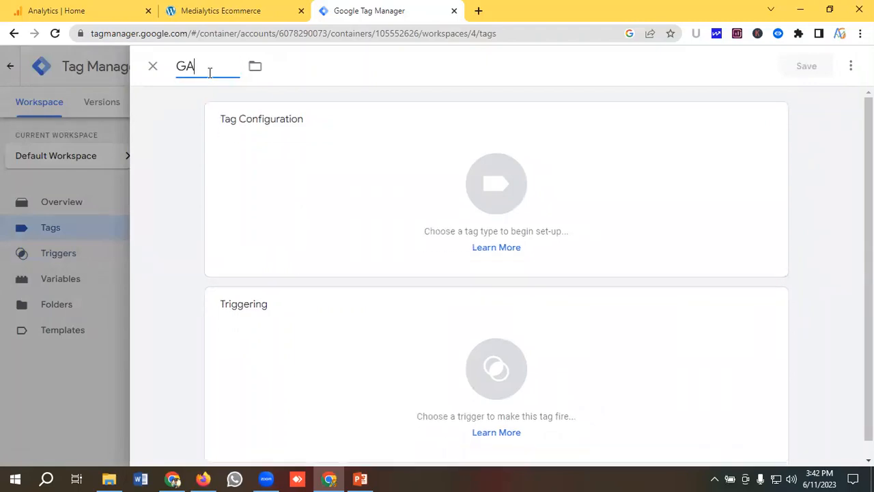
{"action": "type", "text": "4 |10 Seconds"}
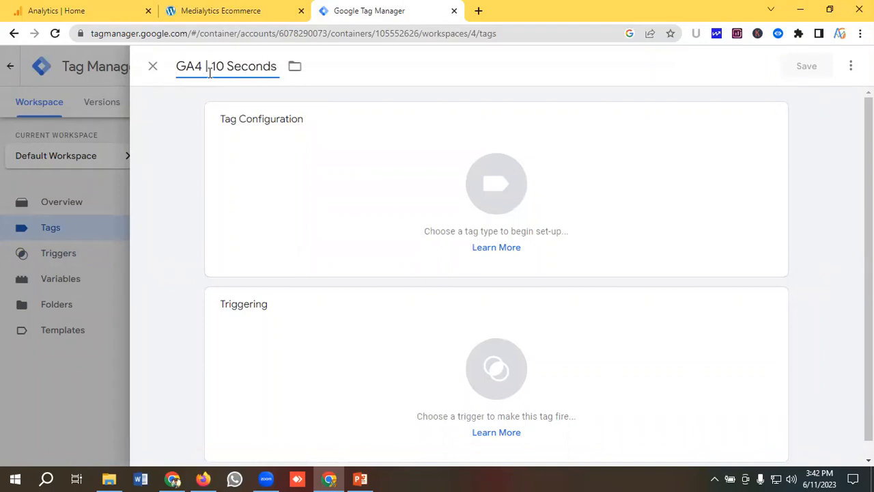
{"action": "type", "text": " User"}
Step: Configure the tag as a Google Analytics: GA4 Event using GA4 Base Tag, with the event name "10seconds_user"
{"action": "left_click", "coordinate": [474, 160]}
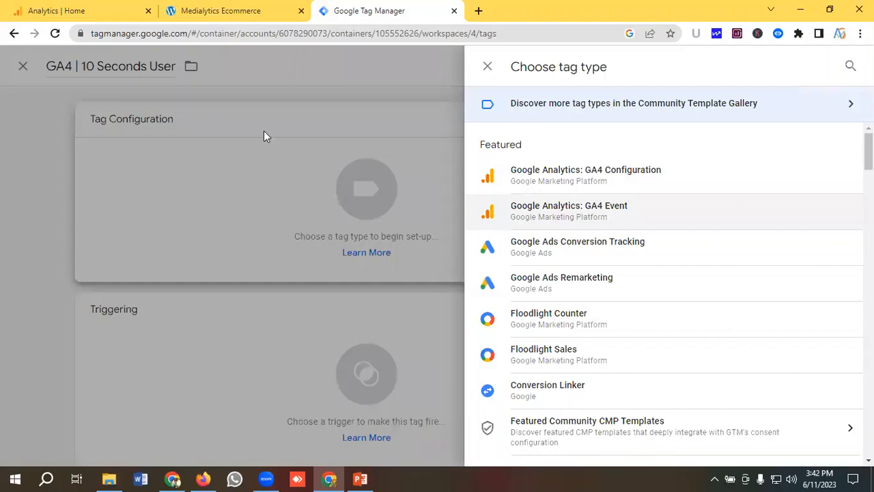
{"action": "left_click", "coordinate": [554, 216]}
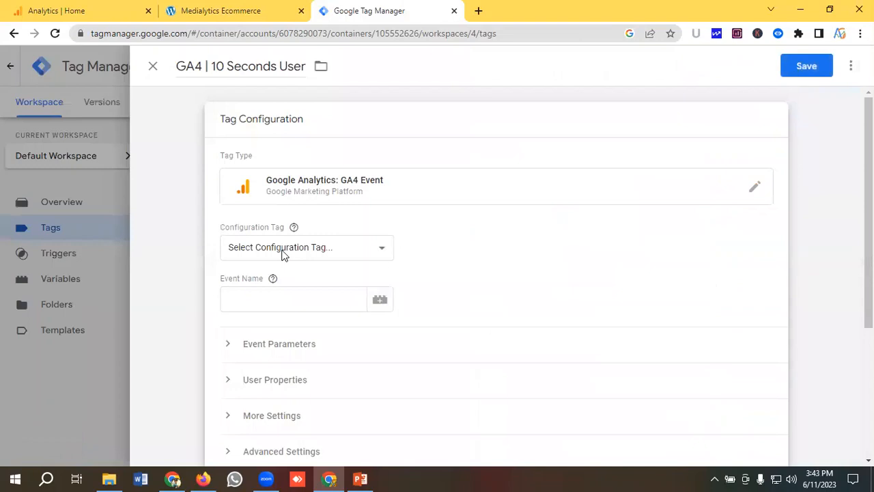
{"action": "left_click", "coordinate": [284, 251]}
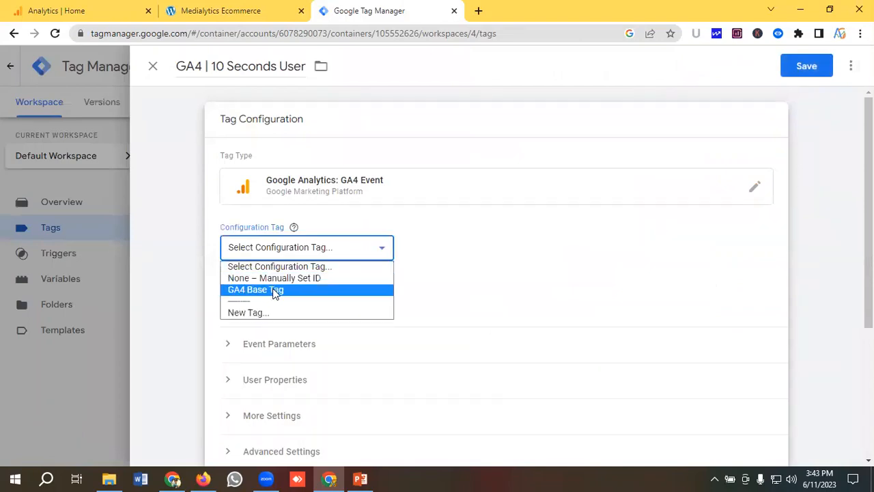
{"action": "left_click", "coordinate": [271, 291]}
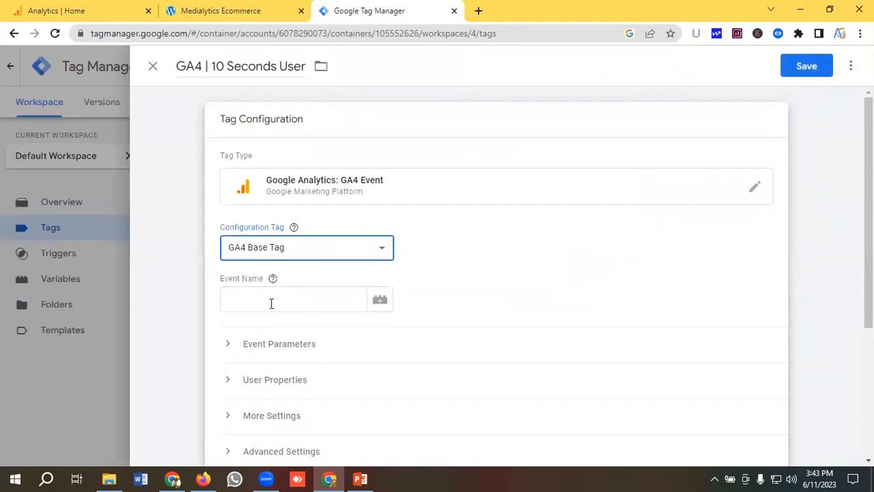
{"action": "left_click", "coordinate": [271, 303]}
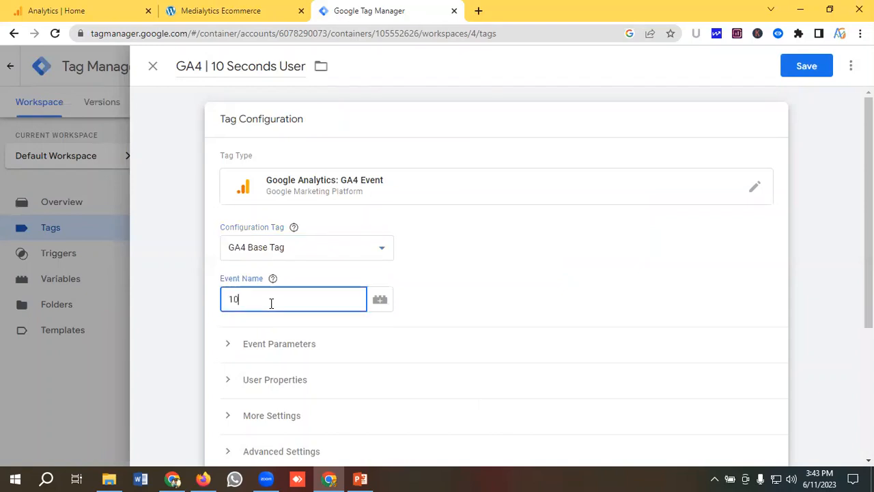
{"action": "type", "text": "10seconds_user"}
Step: Assign 10 Seconds Trigger as the tag's firing trigger and save the tag
{"action": "scroll", "coordinate": [271, 305], "scroll_direction": "down", "scroll_amount": 2}
{"action": "scroll", "coordinate": [294, 244], "scroll_direction": "up", "scroll_amount": 1}
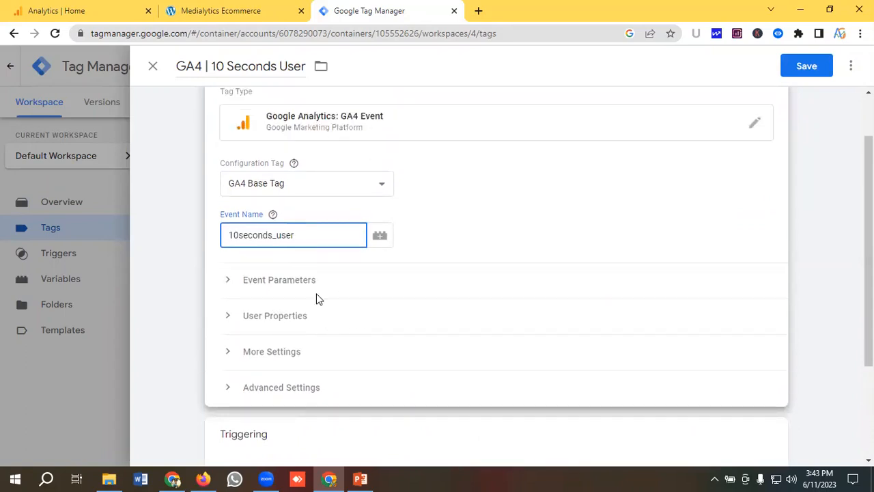
{"action": "scroll", "coordinate": [353, 304], "scroll_direction": "down", "scroll_amount": 1}
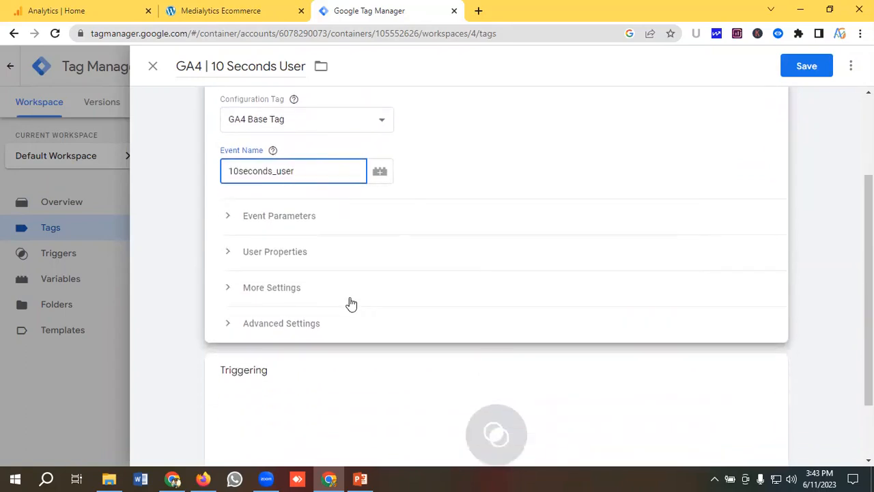
{"action": "scroll", "coordinate": [344, 301], "scroll_direction": "up", "scroll_amount": 1}
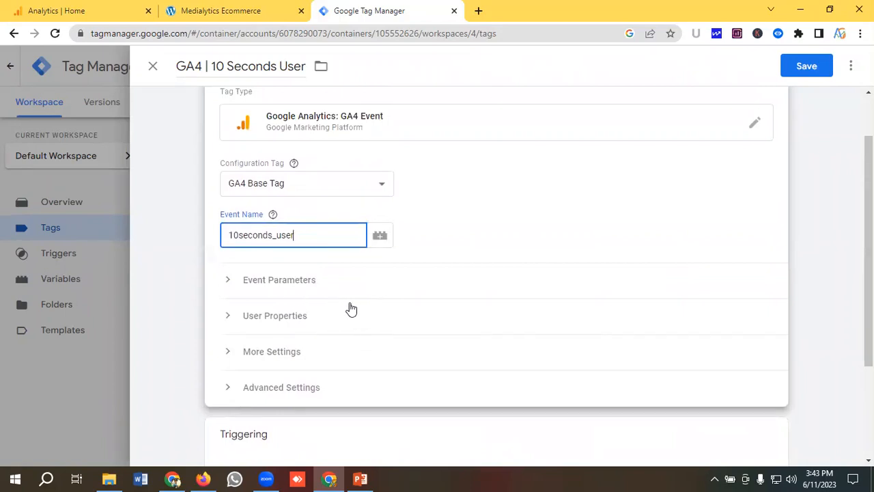
{"action": "scroll", "coordinate": [347, 308], "scroll_direction": "down", "scroll_amount": 2}
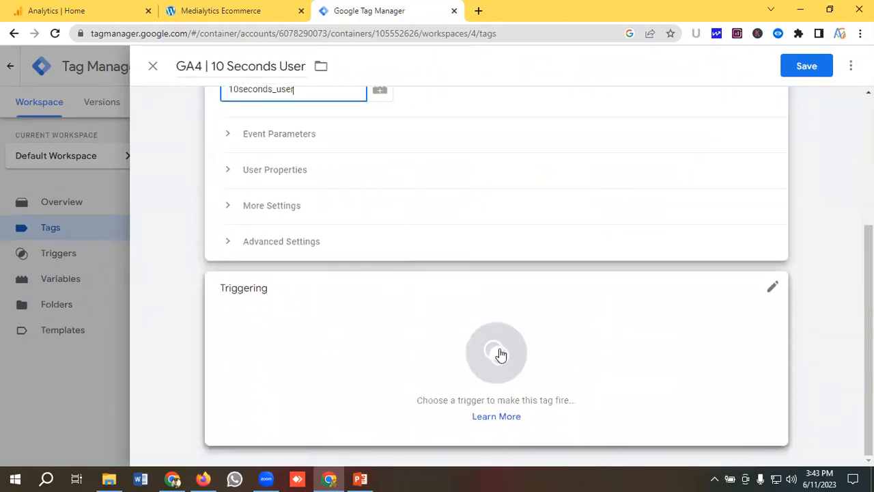
{"action": "left_click", "coordinate": [499, 353]}
{"action": "left_click", "coordinate": [499, 353]}
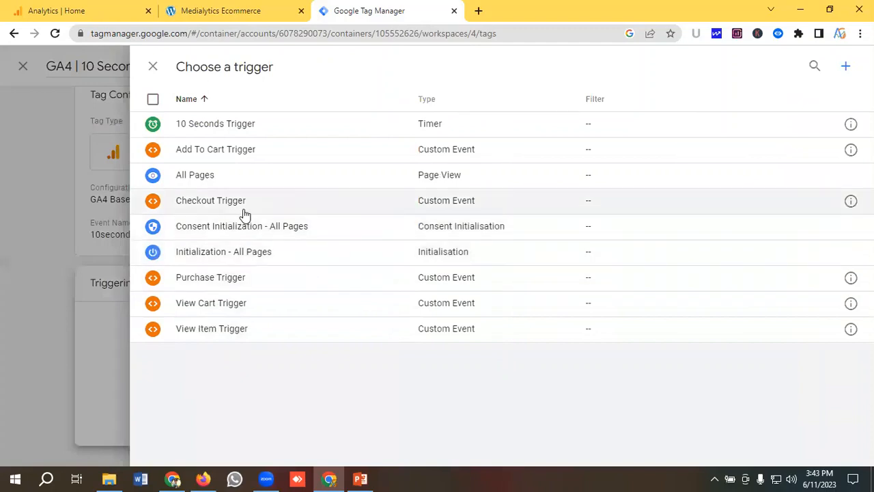
{"action": "left_click", "coordinate": [212, 129]}
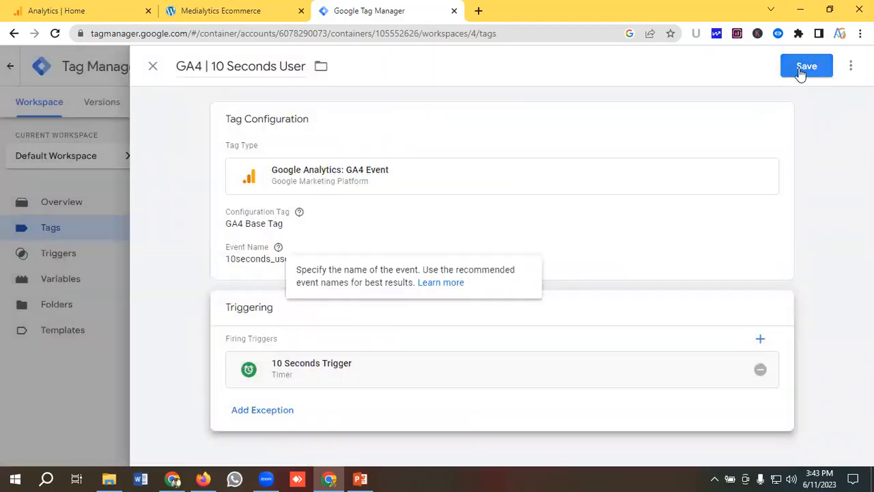
{"action": "left_click", "coordinate": [805, 69]}
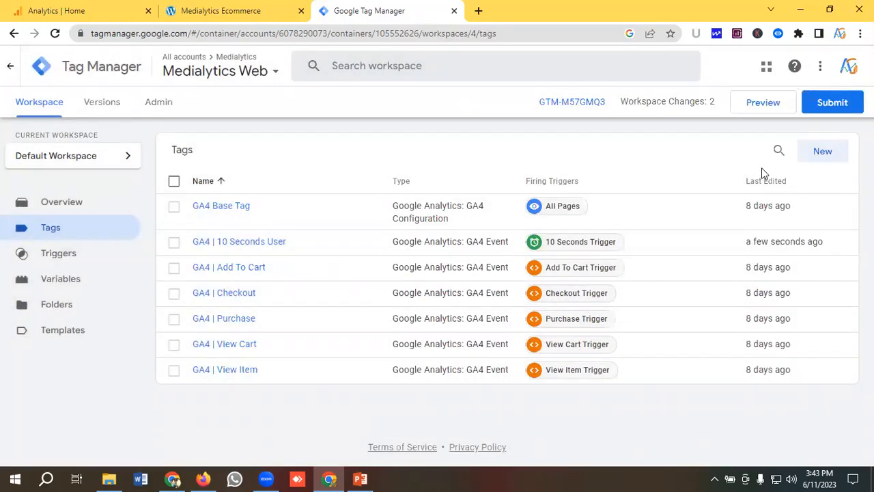
Step: Start preview mode for the container and copy the Medialytics Ecommerce site's URL
{"action": "left_click", "coordinate": [763, 106]}
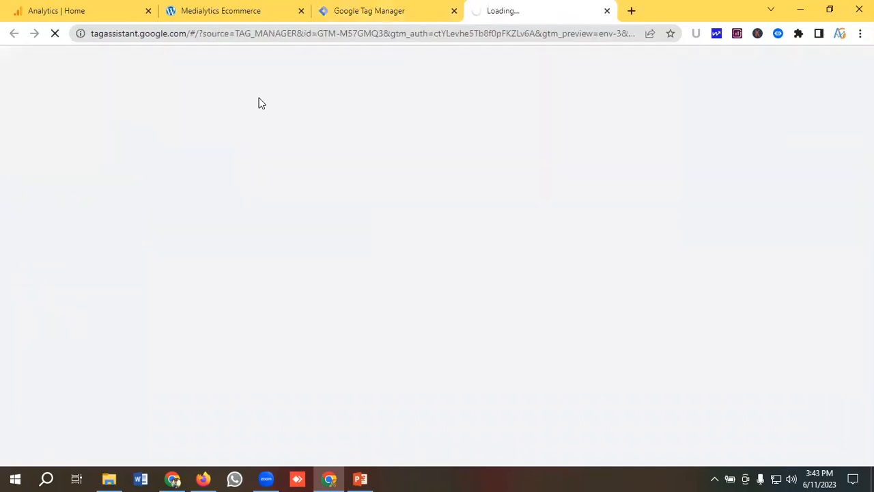
{"action": "left_click", "coordinate": [234, 11]}
{"action": "left_click", "coordinate": [217, 33]}
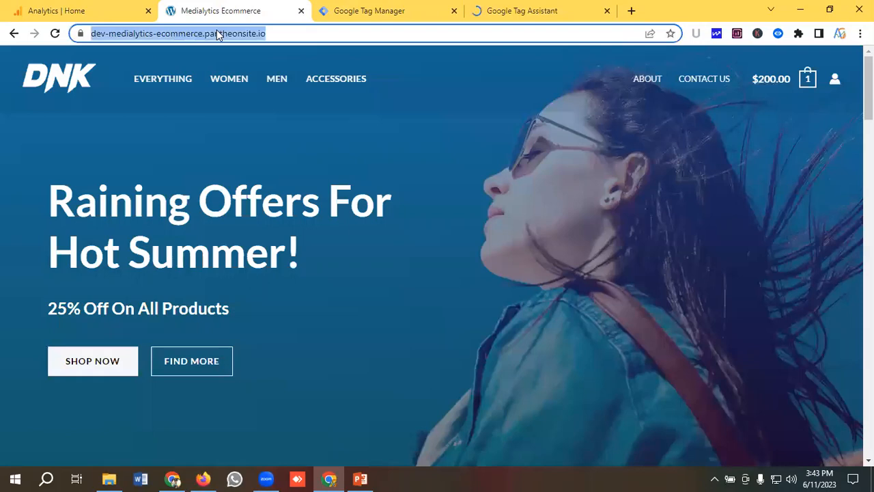
{"action": "right_click", "coordinate": [217, 34]}
{"action": "left_click", "coordinate": [293, 100]}
{"action": "left_click", "coordinate": [522, 11]}
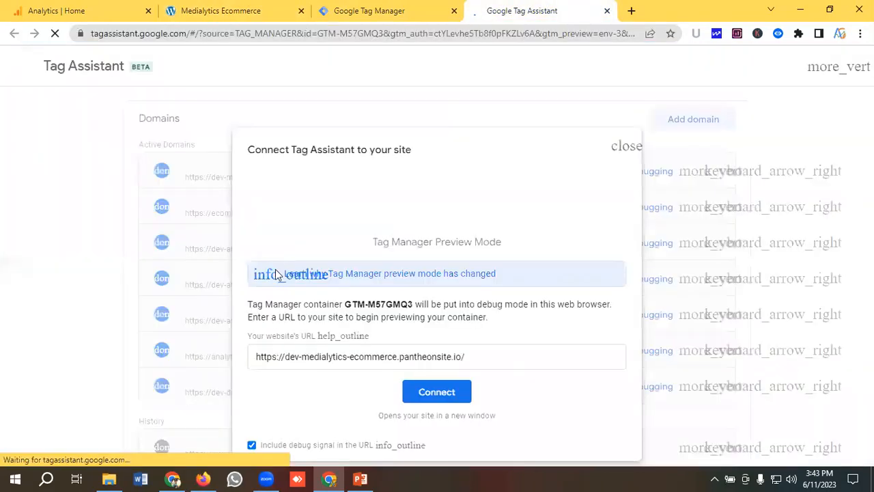
{"action": "left_click", "coordinate": [501, 360]}
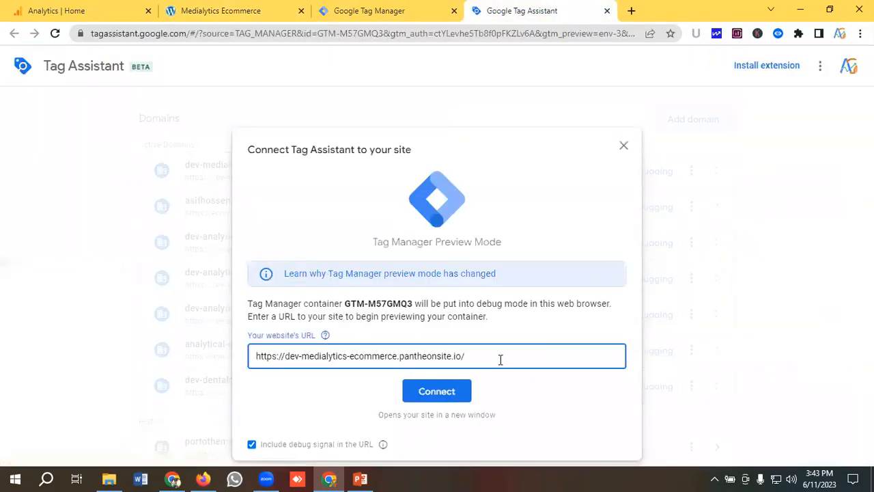
{"action": "key", "text": "ctrl+a"}
{"action": "key", "text": "ctrl+v"}
{"action": "left_click", "coordinate": [441, 392]}
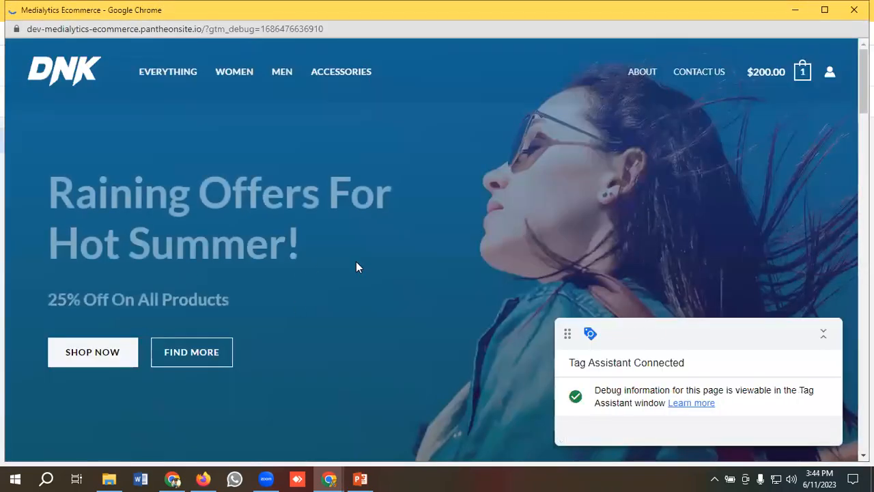
Step: Browse the previewed store home page and its featured products long enough for the 10-second timer to elapse
{"action": "scroll", "coordinate": [362, 287], "scroll_direction": "down", "scroll_amount": 10}
{"action": "scroll", "coordinate": [362, 290], "scroll_direction": "down", "scroll_amount": 12}
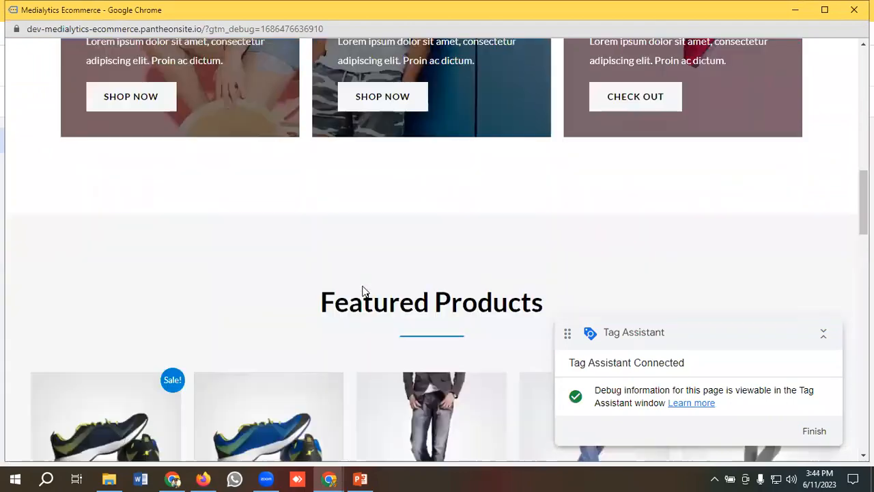
{"action": "scroll", "coordinate": [362, 287], "scroll_direction": "down", "scroll_amount": 10}
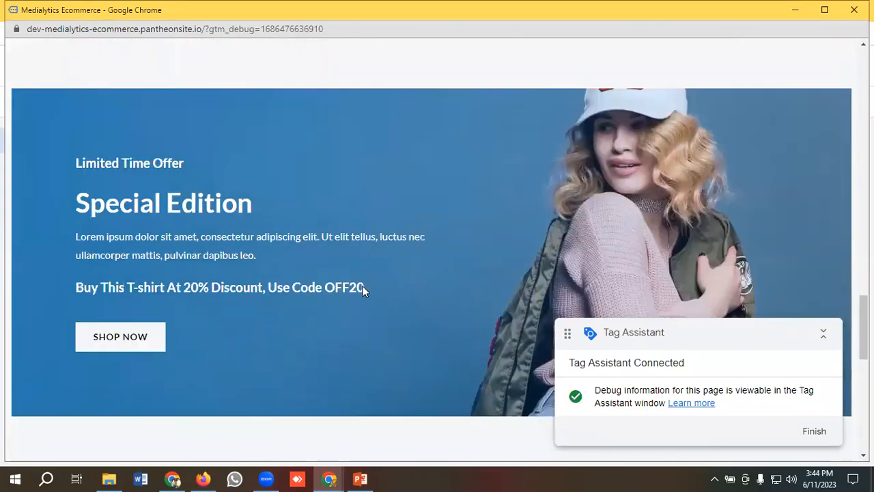
{"action": "scroll", "coordinate": [363, 290], "scroll_direction": "up", "scroll_amount": 5}
{"action": "scroll", "coordinate": [364, 292], "scroll_direction": "up", "scroll_amount": 15}
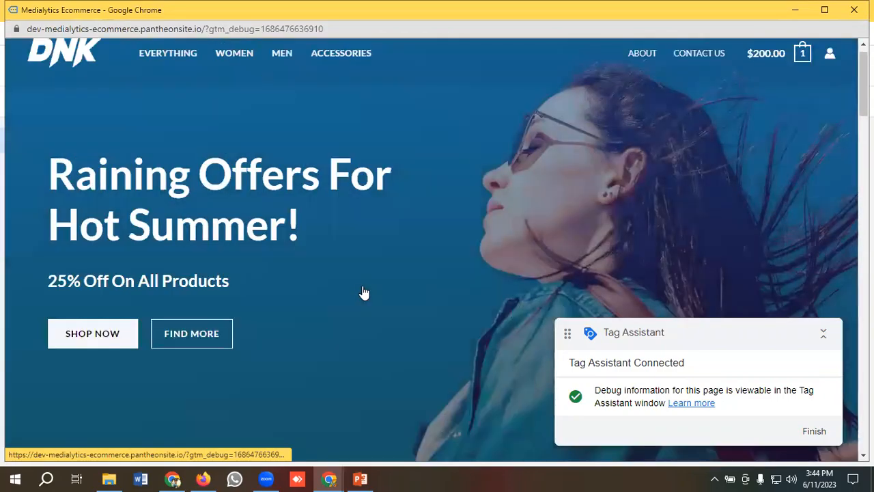
{"action": "scroll", "coordinate": [364, 292], "scroll_direction": "down", "scroll_amount": 8}
{"action": "scroll", "coordinate": [364, 292], "scroll_direction": "down", "scroll_amount": 9}
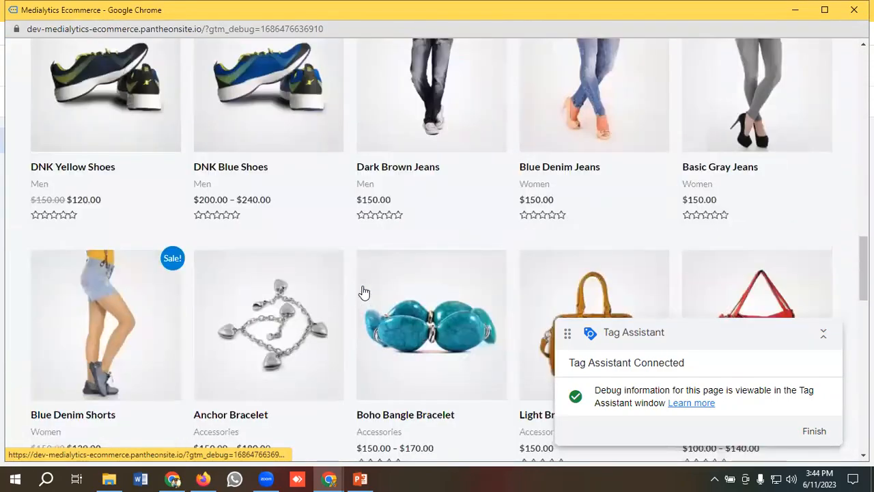
{"action": "scroll", "coordinate": [364, 292], "scroll_direction": "up", "scroll_amount": 5}
{"action": "scroll", "coordinate": [364, 292], "scroll_direction": "up", "scroll_amount": 4}
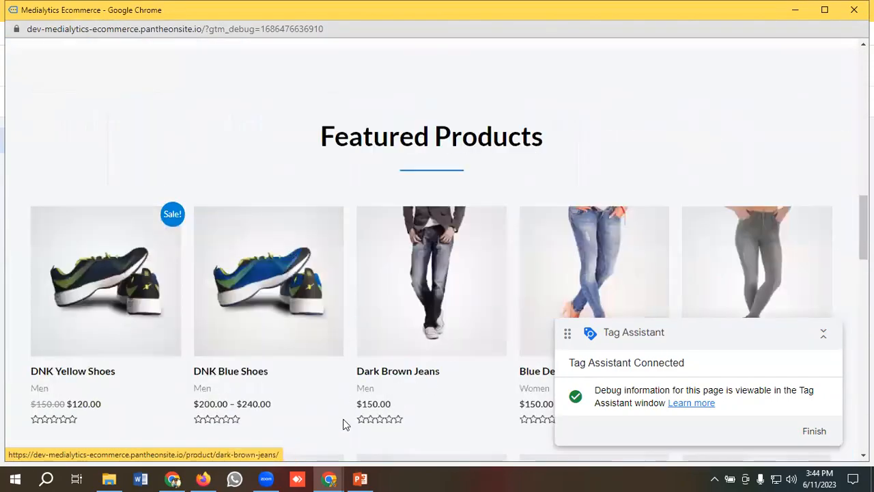
Step: Return to the connected Tag Assistant session and continue to the summary to check which tags fired
{"action": "mouse_move", "coordinate": [330, 479]}
{"action": "left_click", "coordinate": [277, 433]}
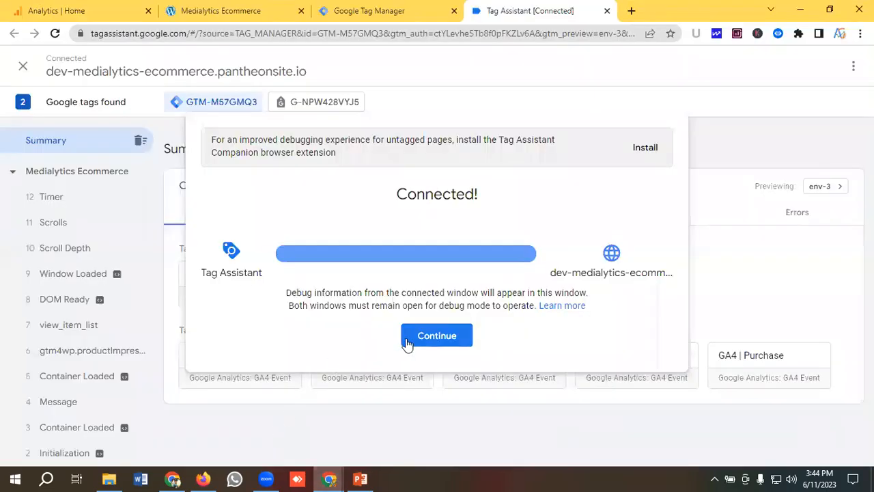
{"action": "left_click", "coordinate": [412, 338]}
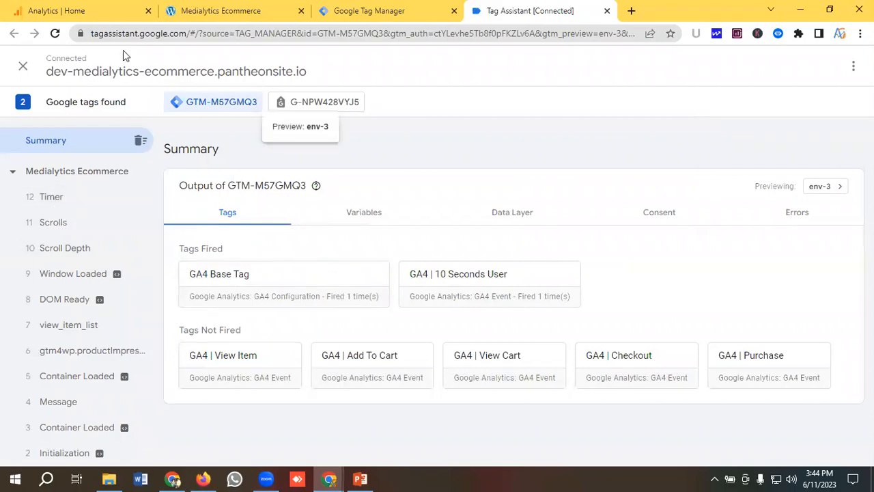
Step: Open DebugView for the Medialytics Ecommerce GA4 property in Google Analytics, inspect the 10seconds_user event's parameters, and close its details
{"action": "left_click", "coordinate": [97, 9]}
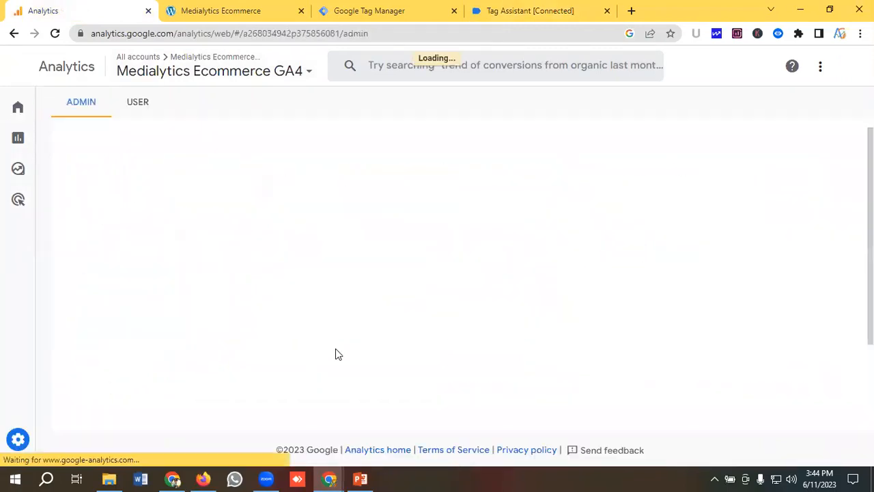
{"action": "scroll", "coordinate": [400, 305], "scroll_direction": "down", "scroll_amount": 4}
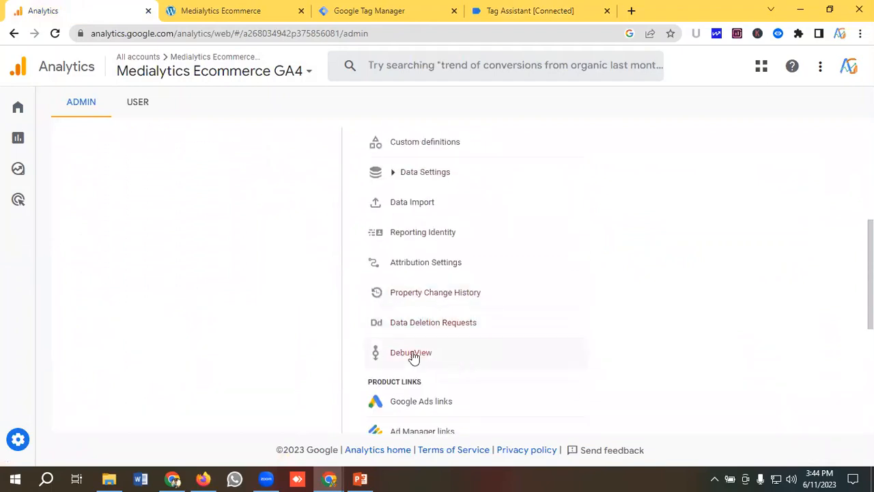
{"action": "left_click", "coordinate": [412, 353]}
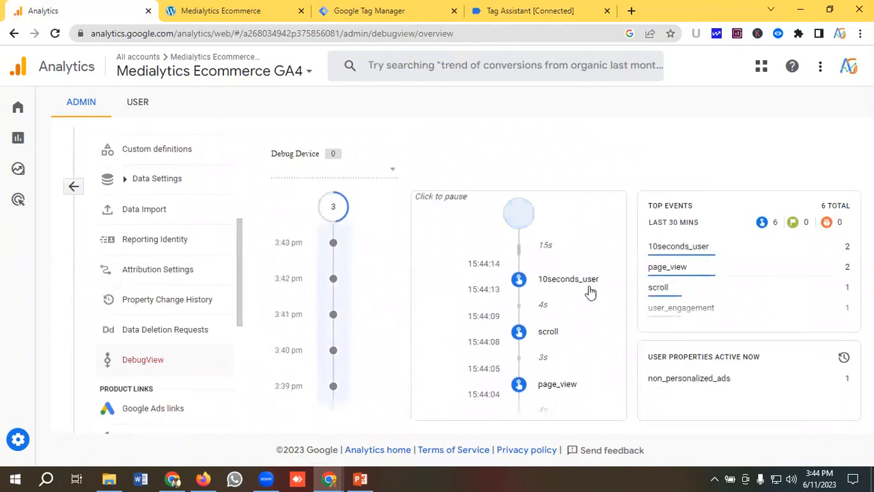
{"action": "left_click", "coordinate": [568, 282]}
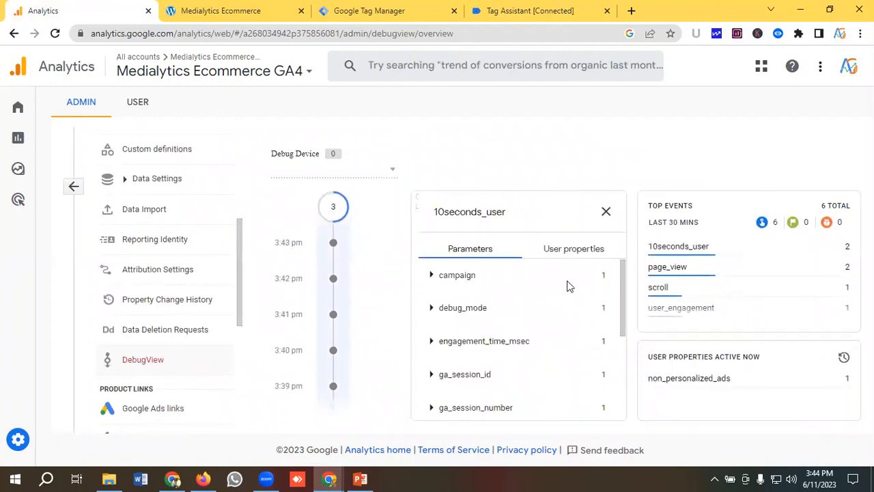
{"action": "left_click", "coordinate": [606, 211]}
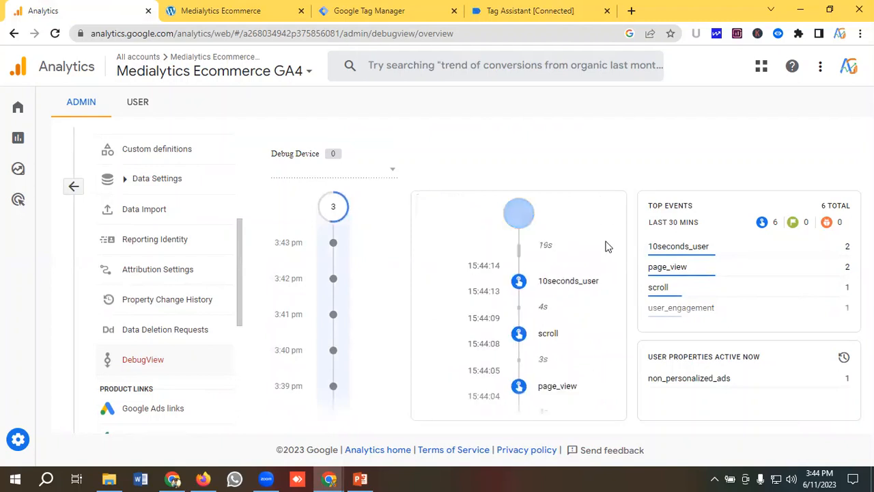